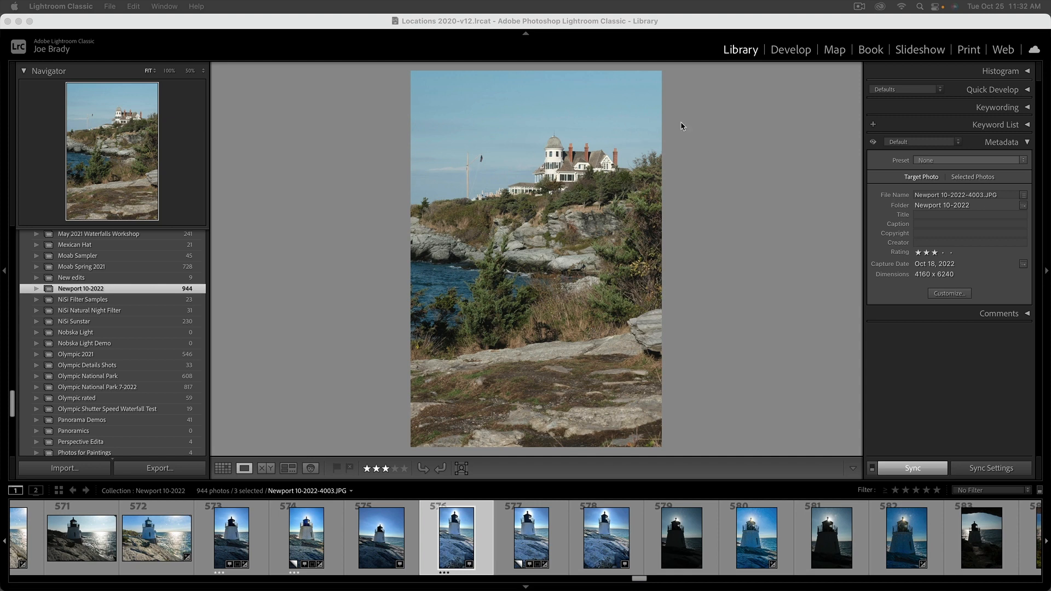
In Develop, set the photo's Highlights to -79, Shadows to +67, Clarity to +24, Vibrance to +12 and Saturation to +35.
click(794, 51)
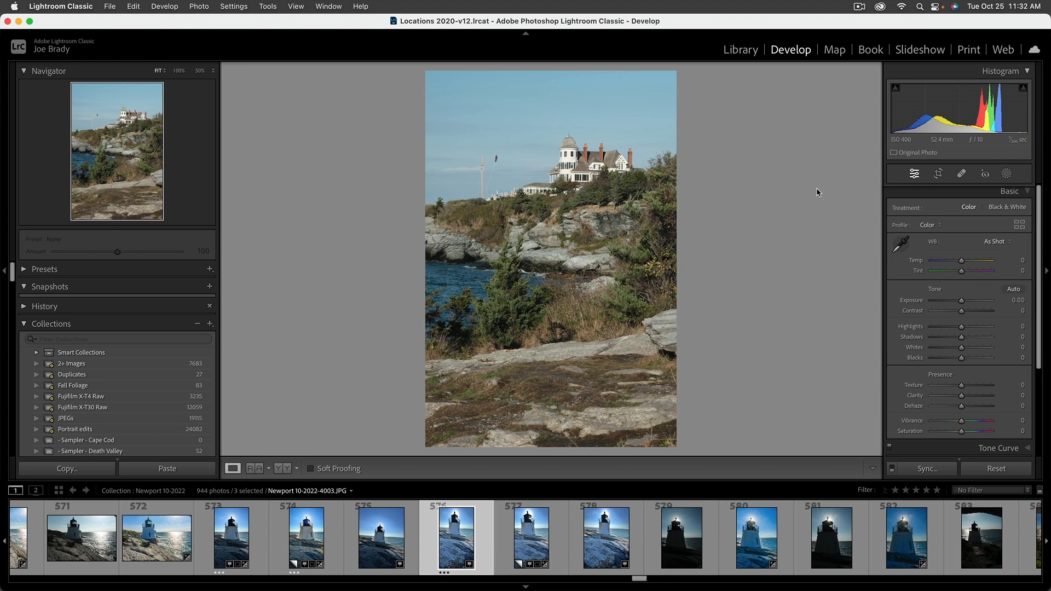
click(938, 327)
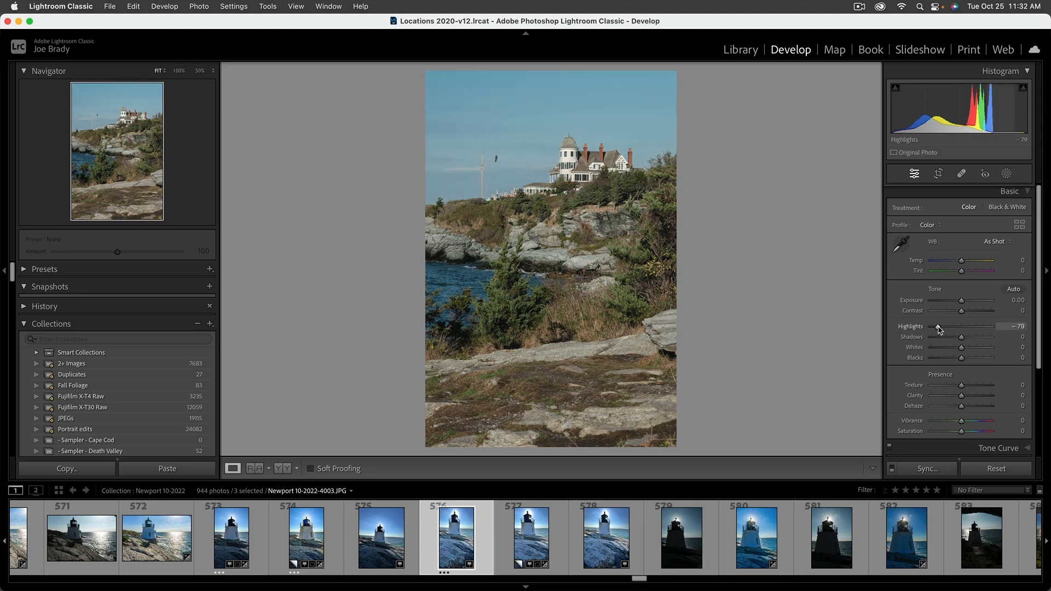
click(982, 338)
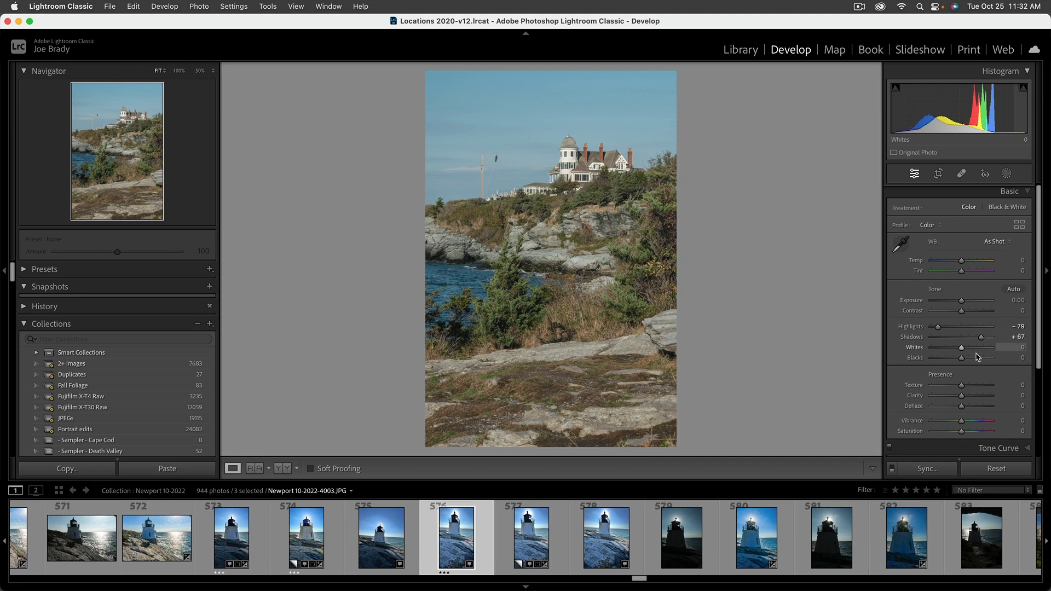
click(969, 397)
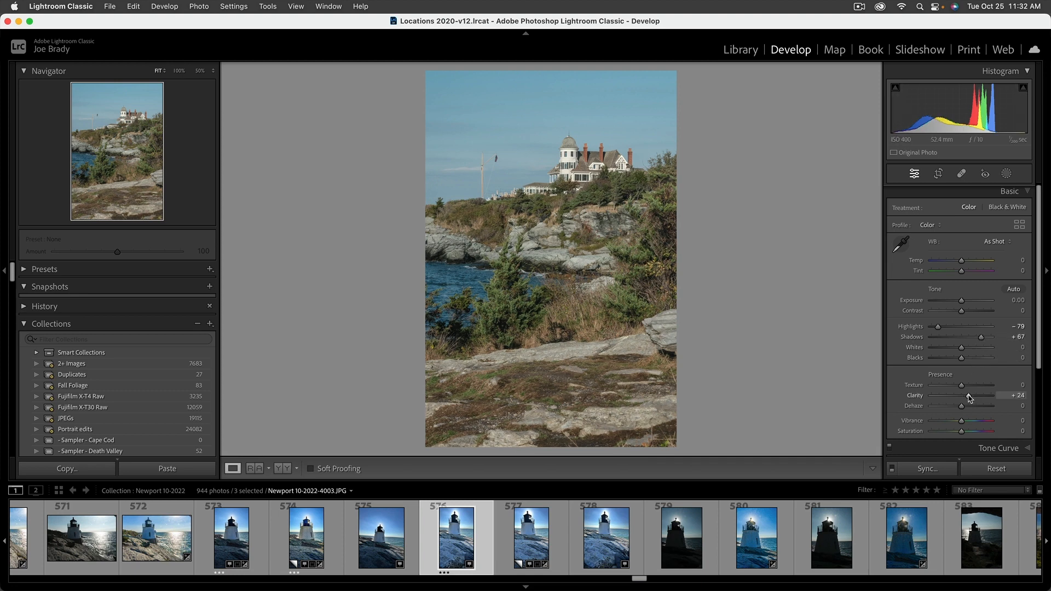
drag(963, 421, 972, 433)
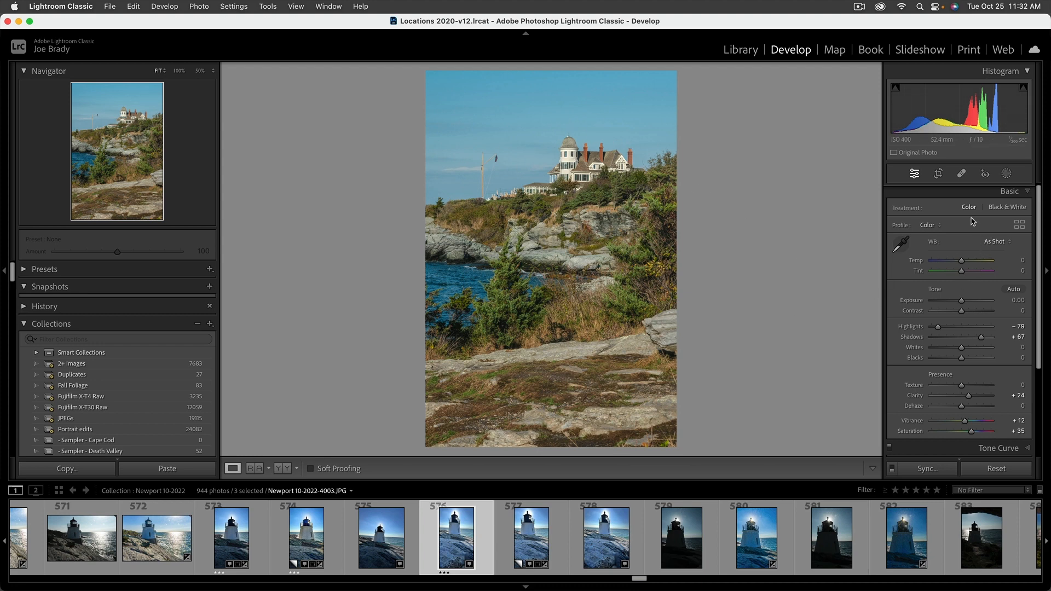
Create a sky mask and cool the sky by setting its Temp to -20.
click(1007, 174)
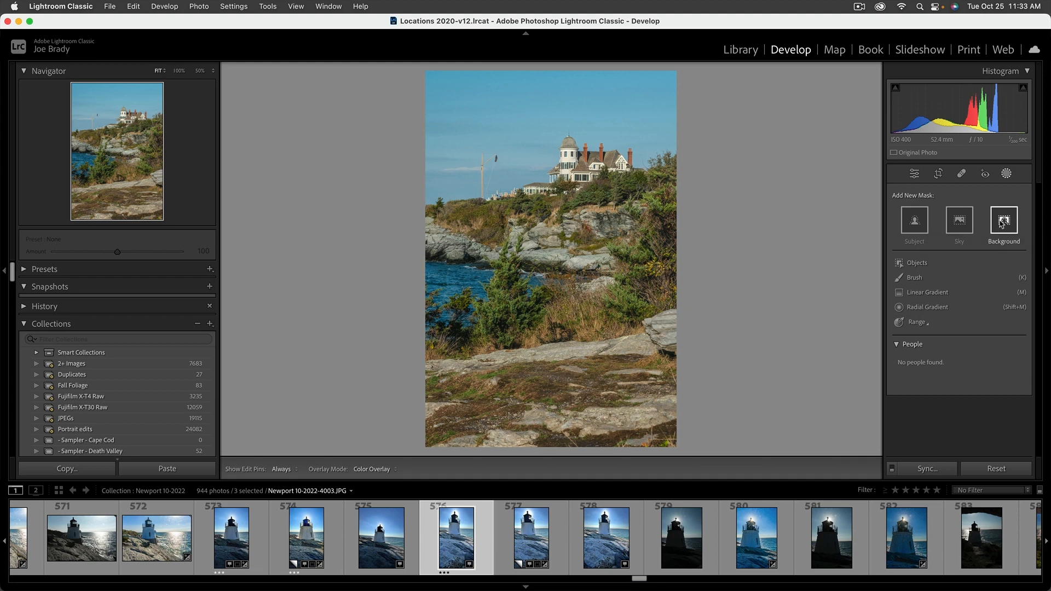
click(958, 223)
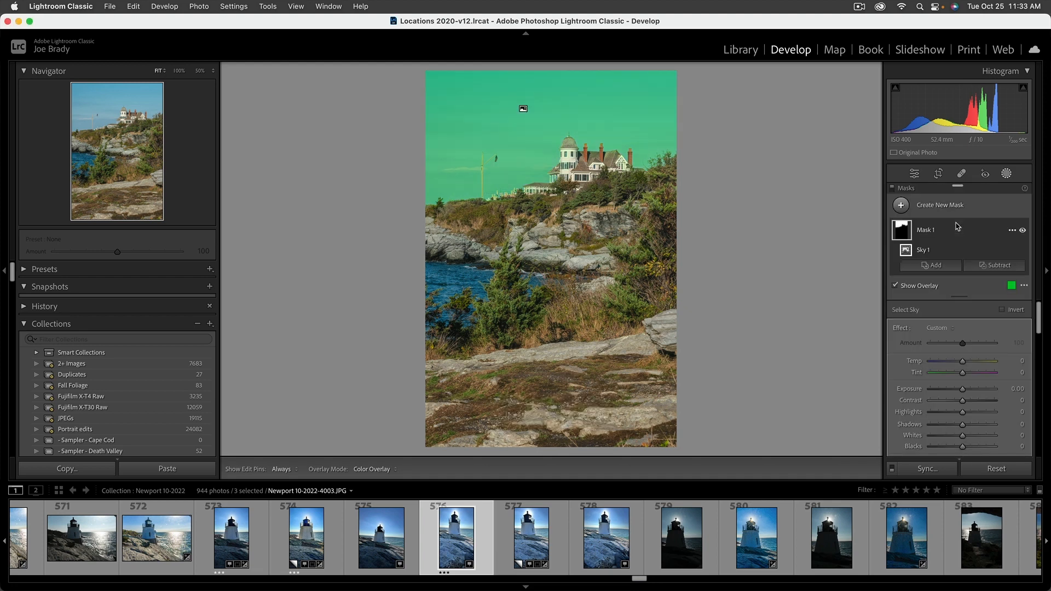
drag(963, 365, 956, 363)
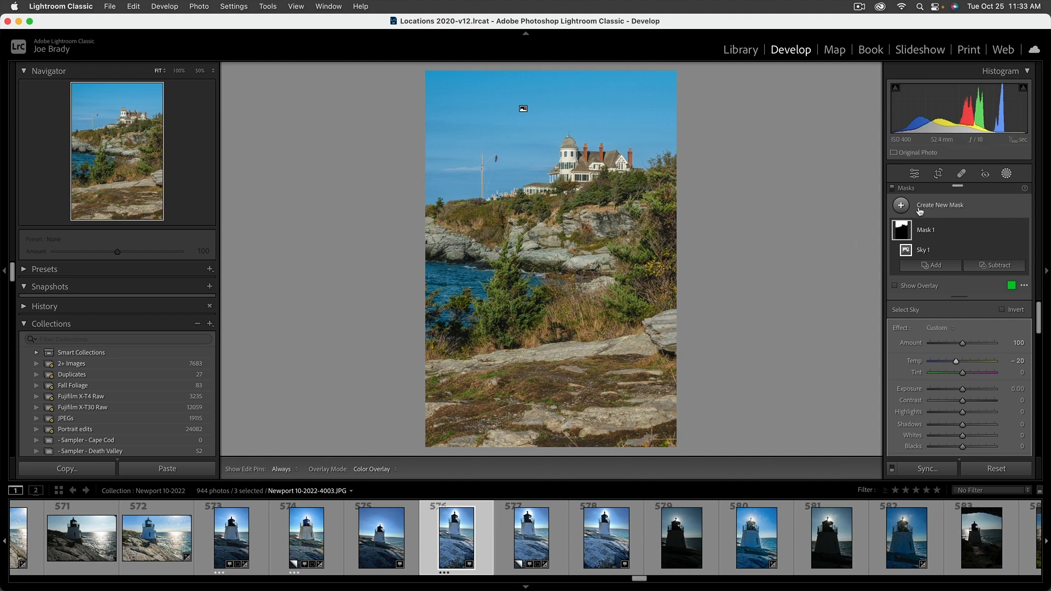
Remove the flagpole, its flag and rigging from the sky with the content-aware Remove tool at brush size 76.
click(962, 174)
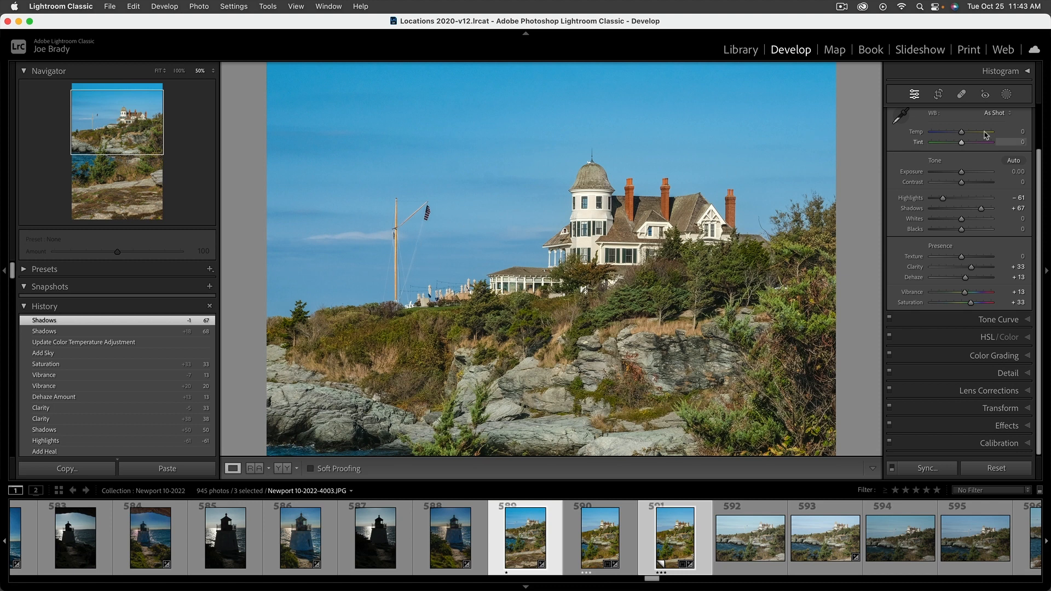
click(962, 95)
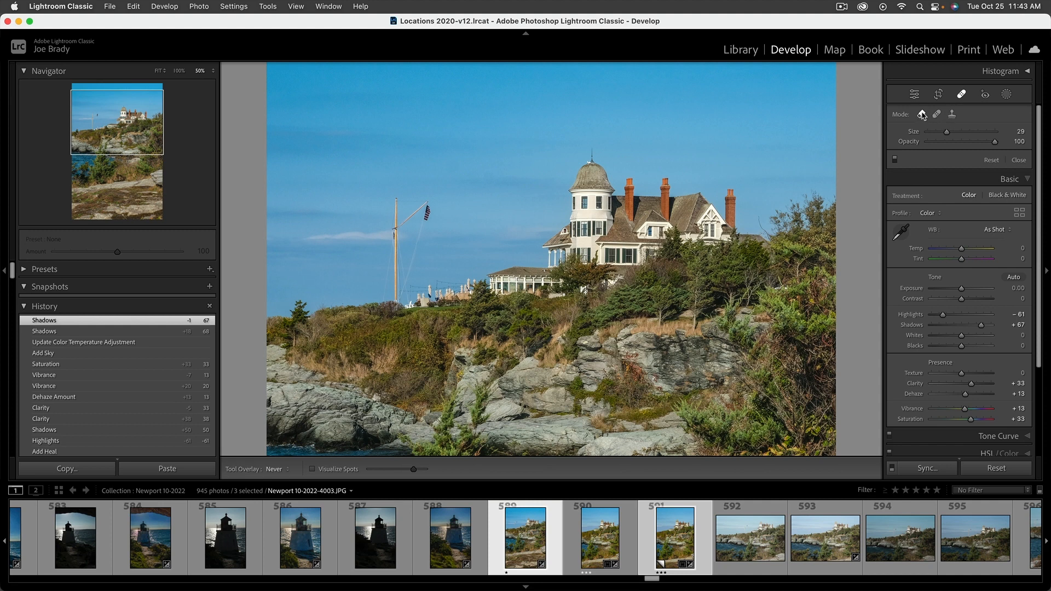
scroll(462, 205, up, 5)
mouse_move(427, 201)
mouse_down()
mouse_move(411, 203)
mouse_move(391, 231)
mouse_move(388, 286)
mouse_move(403, 295)
mouse_move(430, 204)
mouse_up()
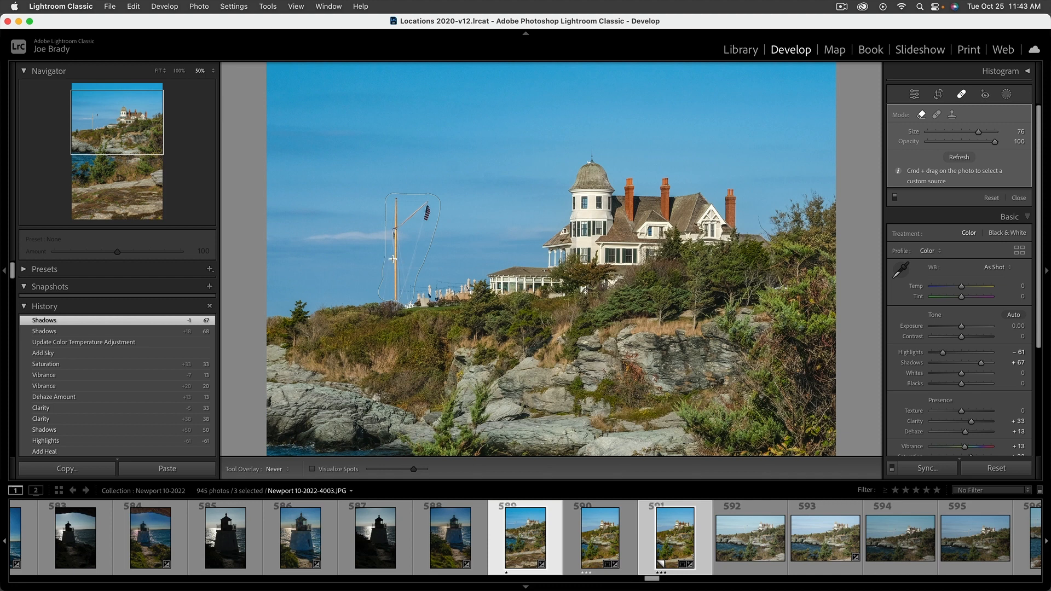
drag(392, 257, 393, 259)
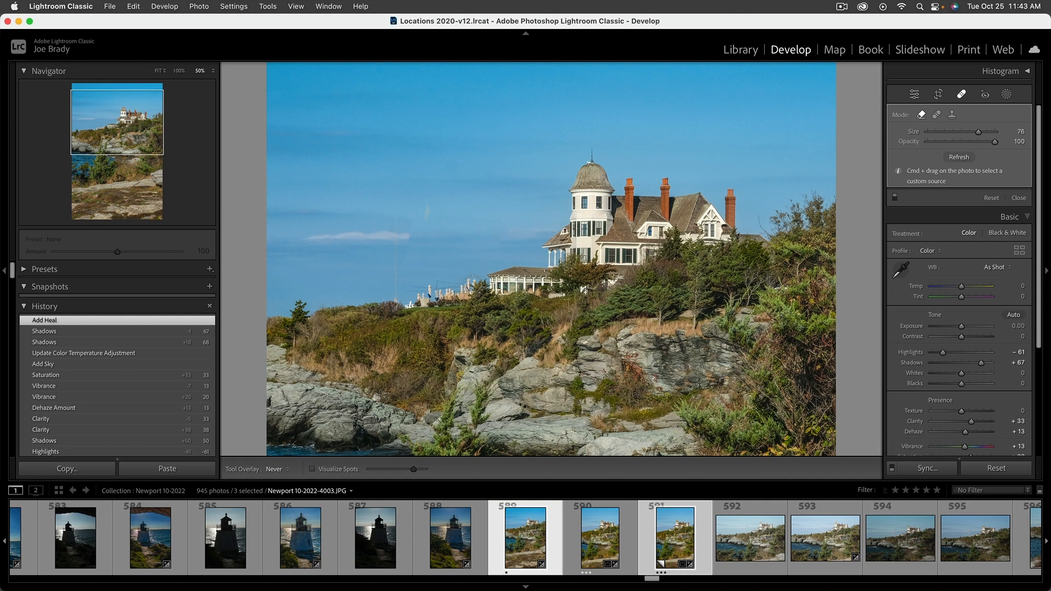
Remove the small structures along the hill's skyline beside the house and clean up the flagpole remnants at its base.
mouse_move(476, 282)
mouse_down()
mouse_move(405, 285)
mouse_move(392, 309)
mouse_move(458, 302)
mouse_move(467, 290)
mouse_move(405, 296)
mouse_up()
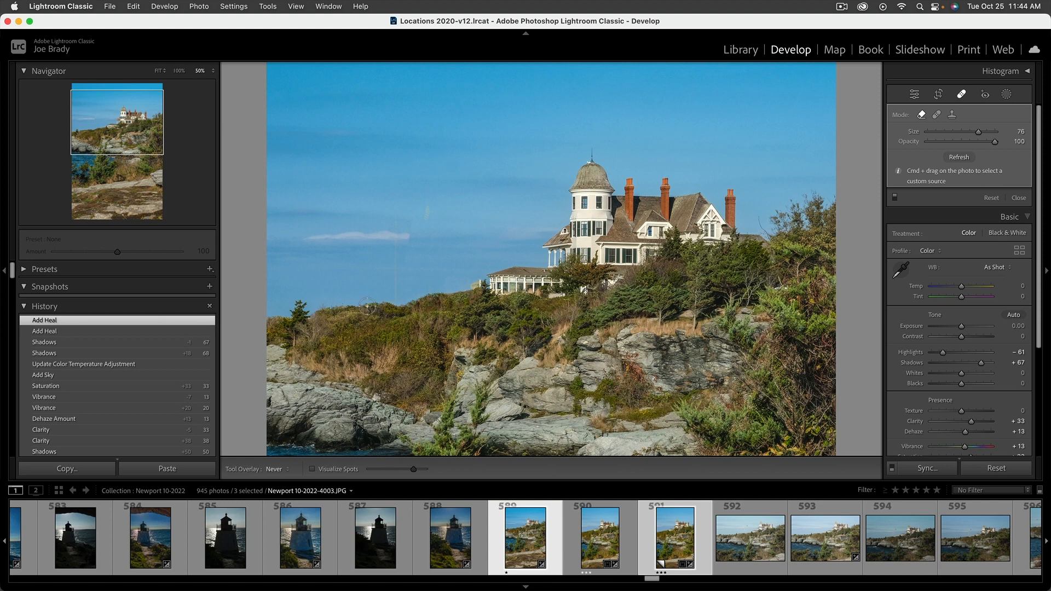
key(/)
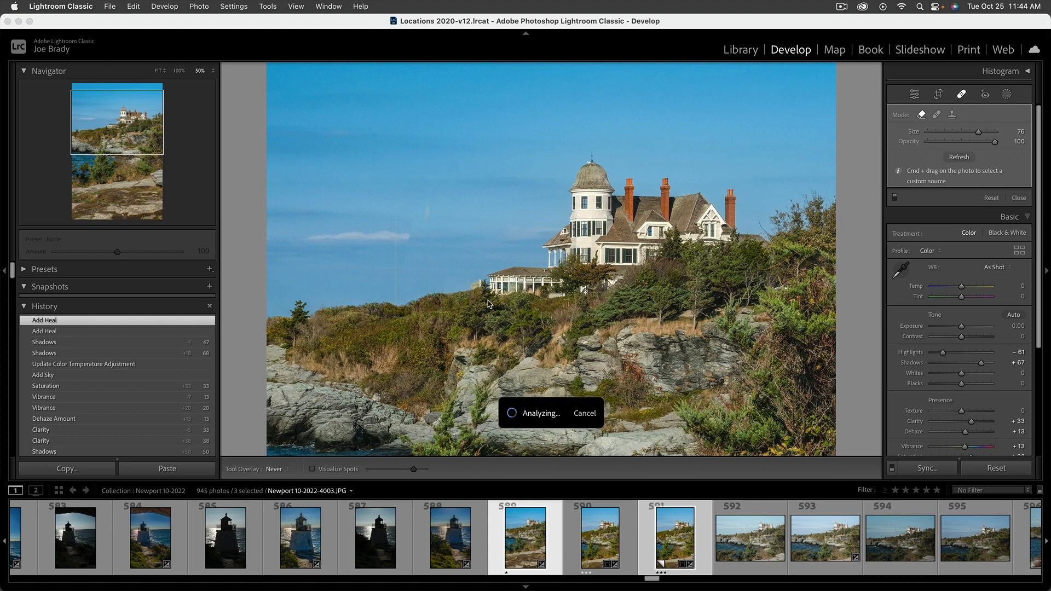
click(478, 284)
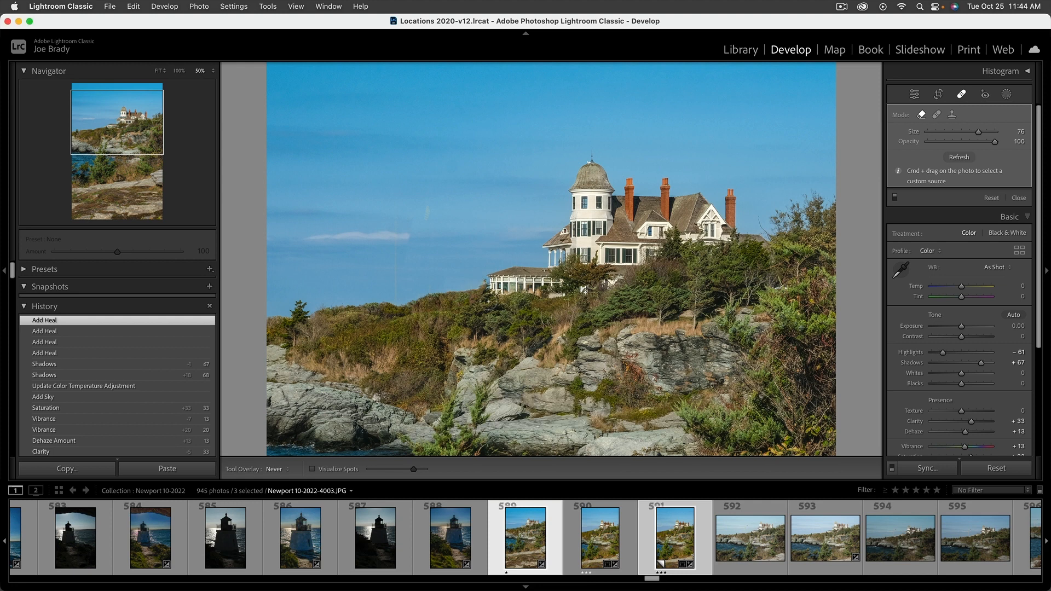
click(399, 314)
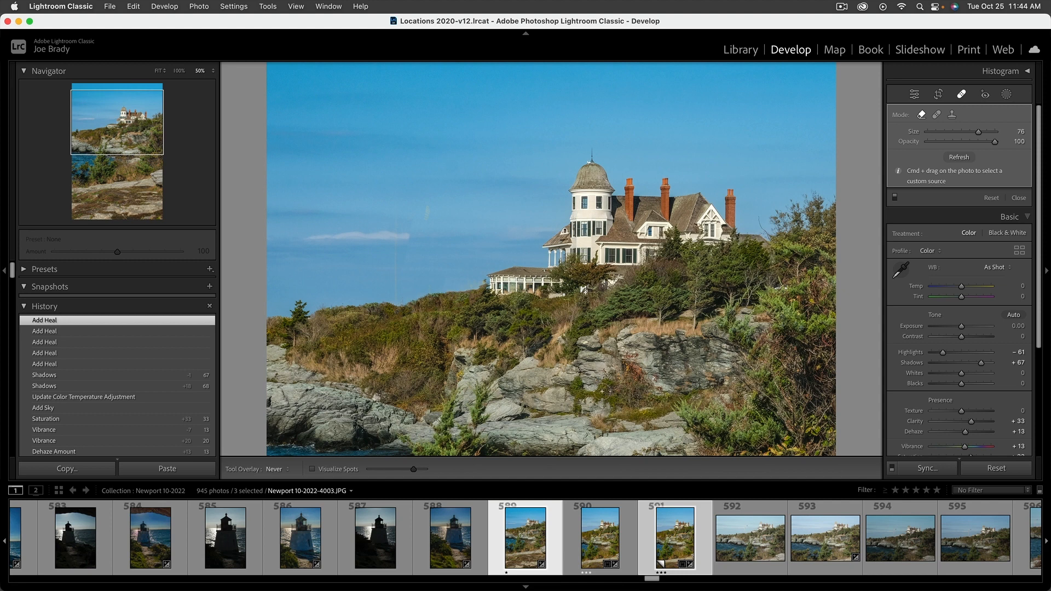
key(z)
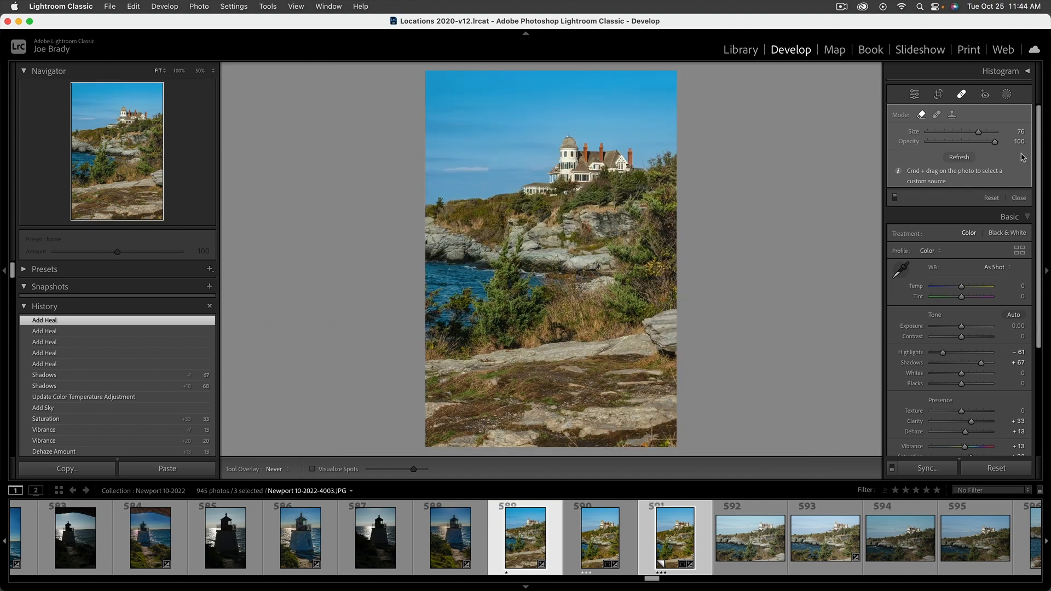
Crop the photo to a 16 x 9 aspect, trimming the foreground rocks and repositioning the image within the frame.
click(939, 97)
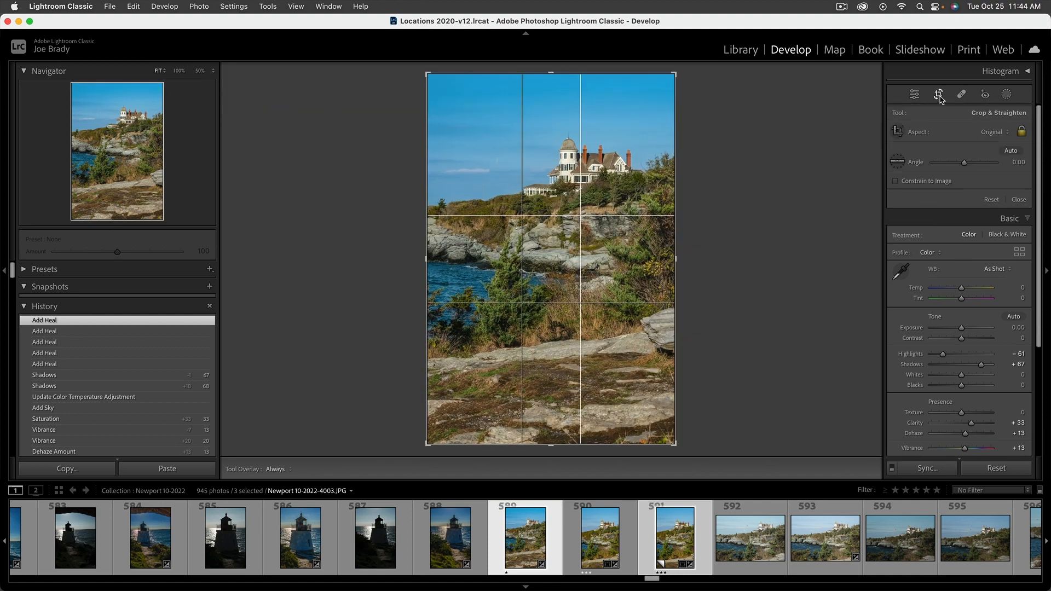
click(993, 133)
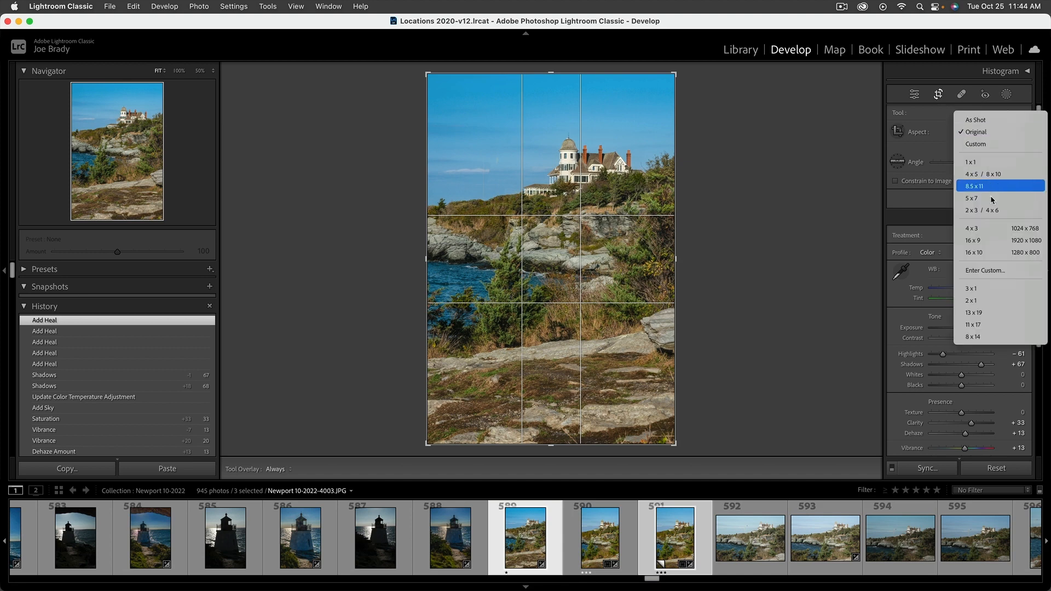
click(980, 240)
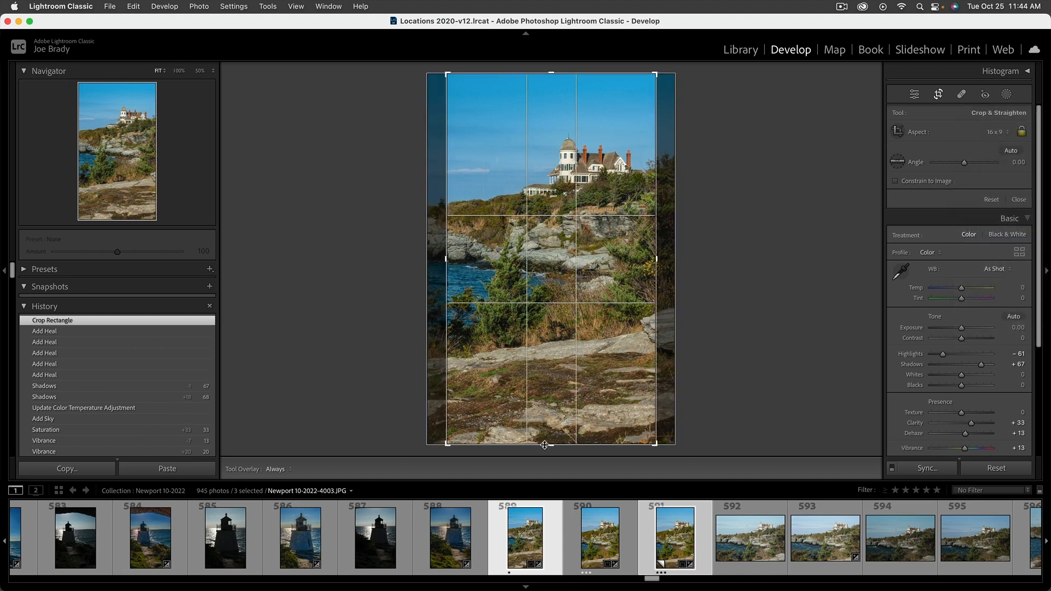
drag(550, 444, 551, 423)
drag(584, 369, 572, 361)
key(Return)
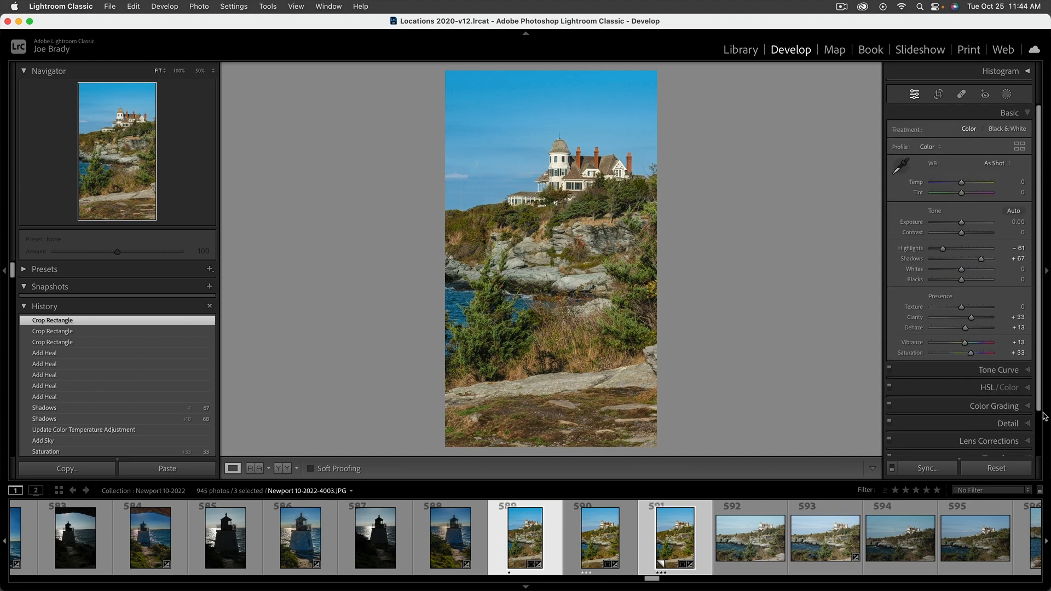
Darken the photo's edges with a Post-Crop Vignetting Amount of -14.
scroll(1007, 435, down, 2)
click(1011, 430)
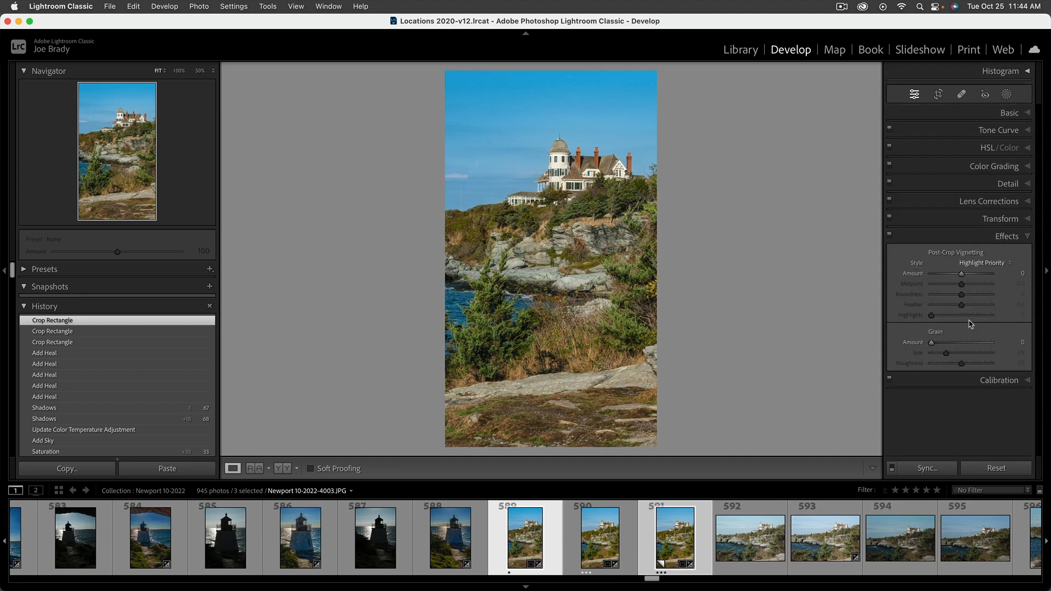
drag(964, 278, 960, 278)
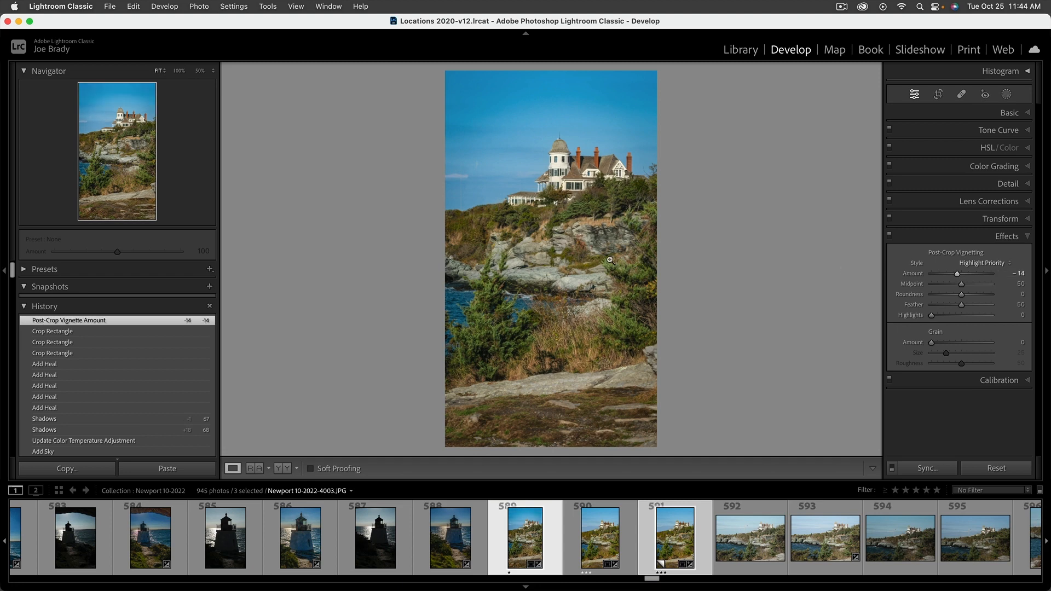
Add a radial gradient mask as a tilted ellipse stretching from the house down to the foreground, adjusting its size, rotation and position.
key(shift)
key(shift+m)
drag(537, 186, 611, 369)
drag(535, 190, 544, 271)
drag(629, 262, 627, 292)
drag(547, 263, 551, 268)
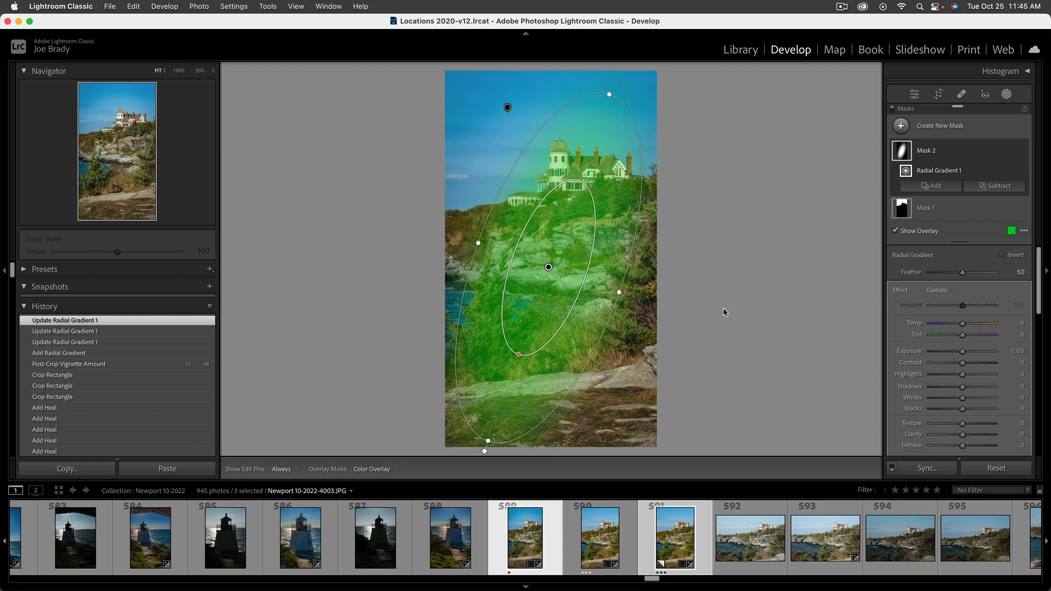
Brighten the radial gradient area's Exposure, set its Saturation to 22, and finish masking.
key(o)
drag(963, 352, 969, 380)
scroll(970, 377, down, 5)
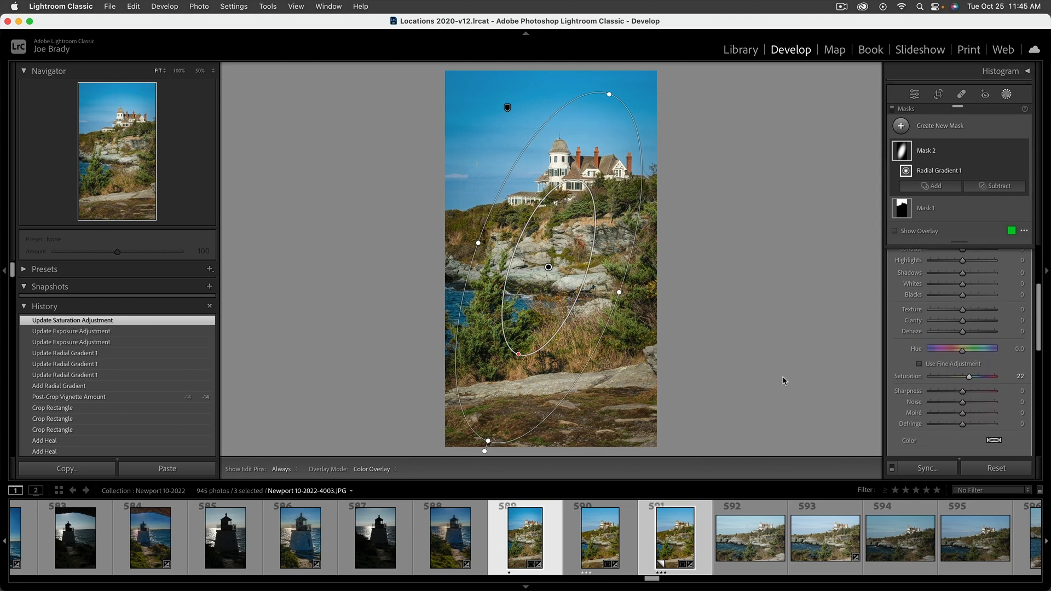
click(749, 387)
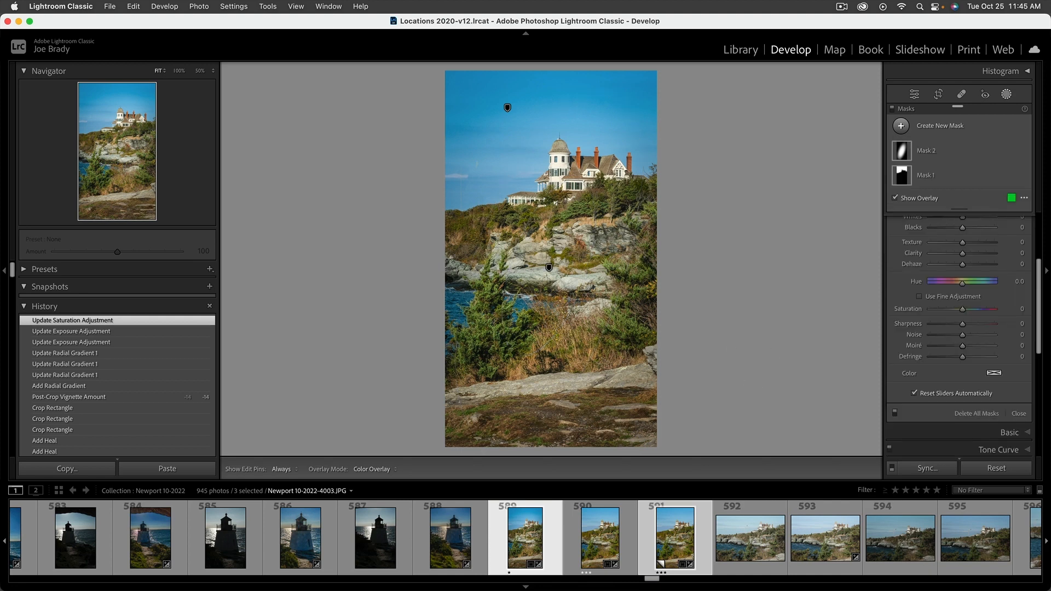
click(1019, 413)
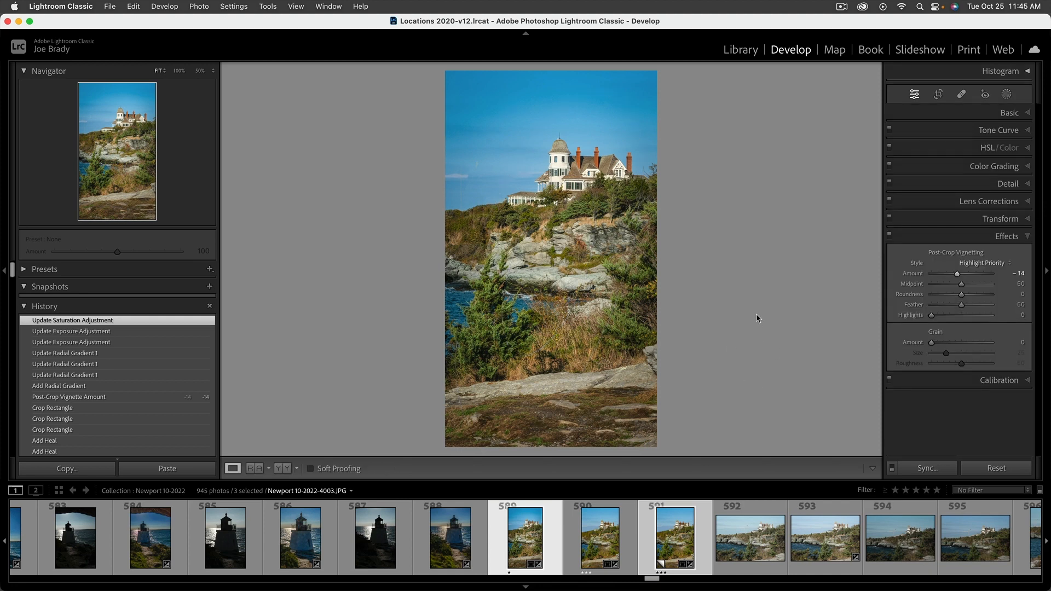
Create a virtual copy of the photo and reset the raw photo's virtual copy to its unedited settings.
key(super+apostrophe)
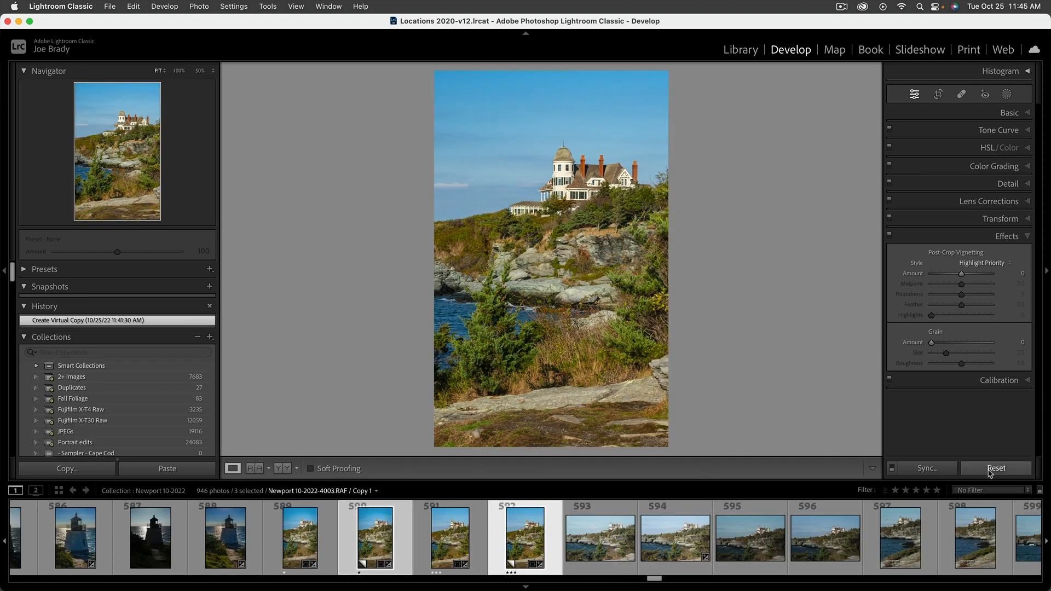
Narrow the photo selection and compare the reset version with the edited raw version in full screen.
super+click(450, 544)
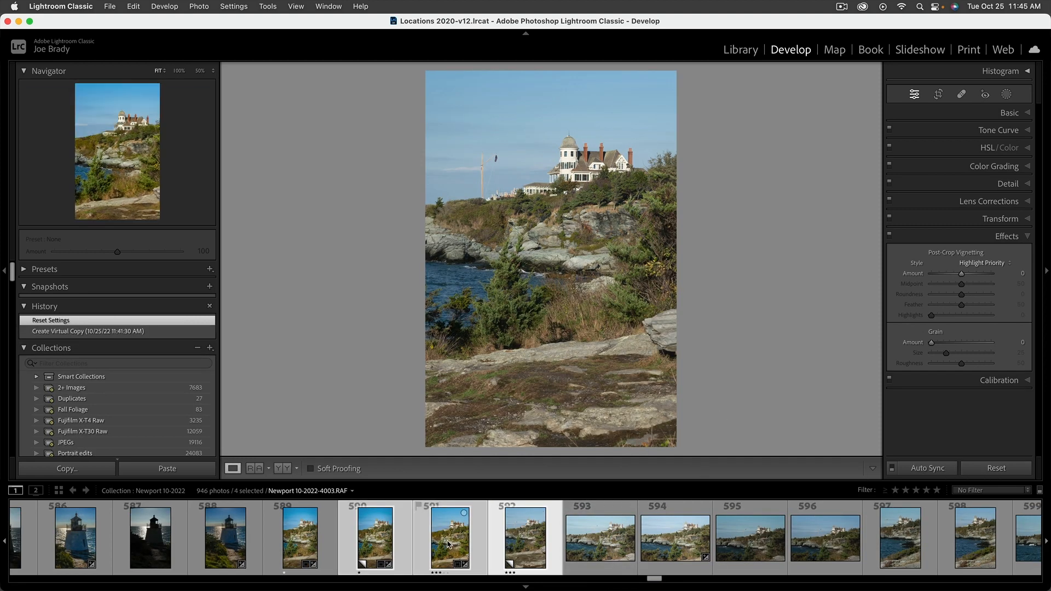
super+click(377, 545)
key(f)
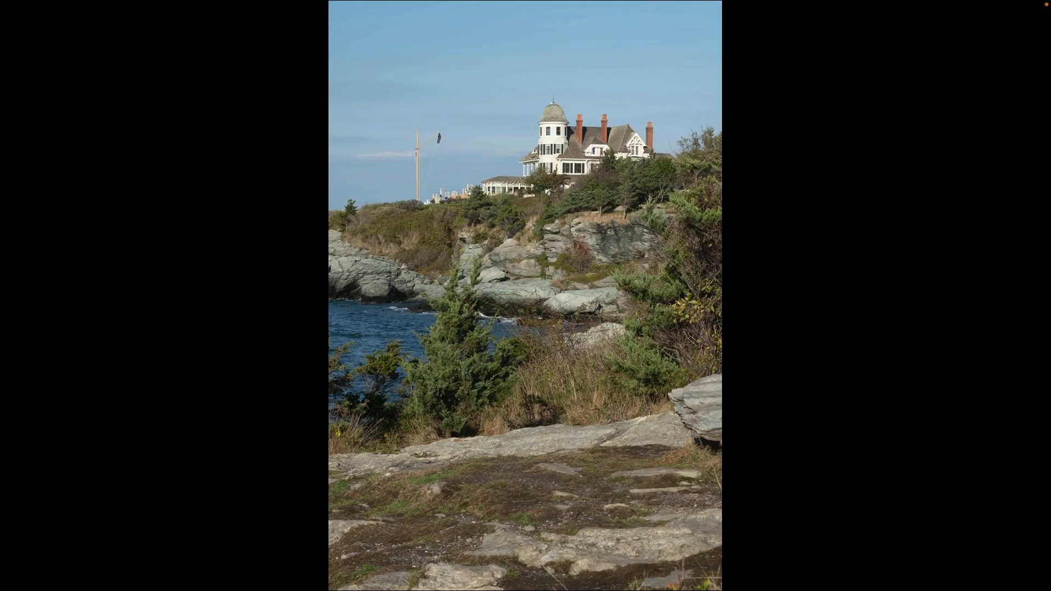
key(Right)
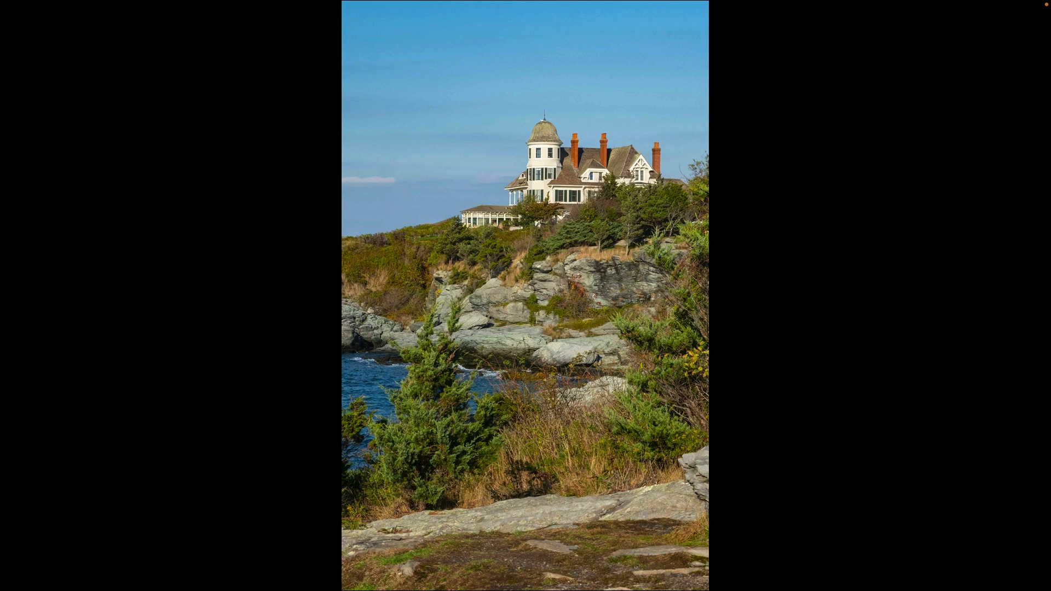